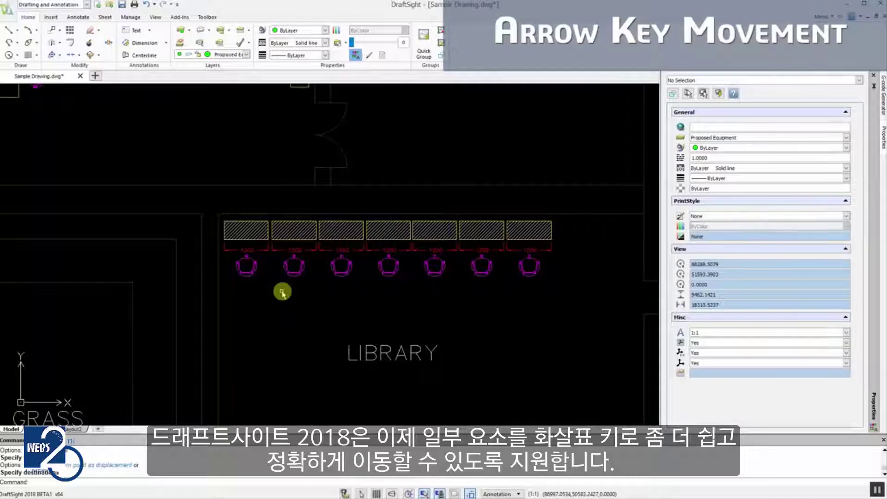
# Step: Window-select the library desk row, chairs and LIBRARY label, then nudge them right twice and down once
pyautogui.click(591, 388)
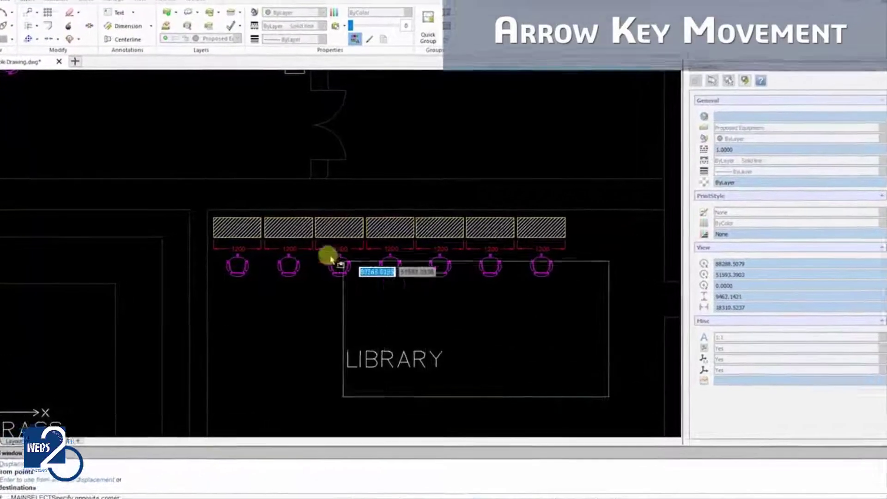
pyautogui.click(204, 216)
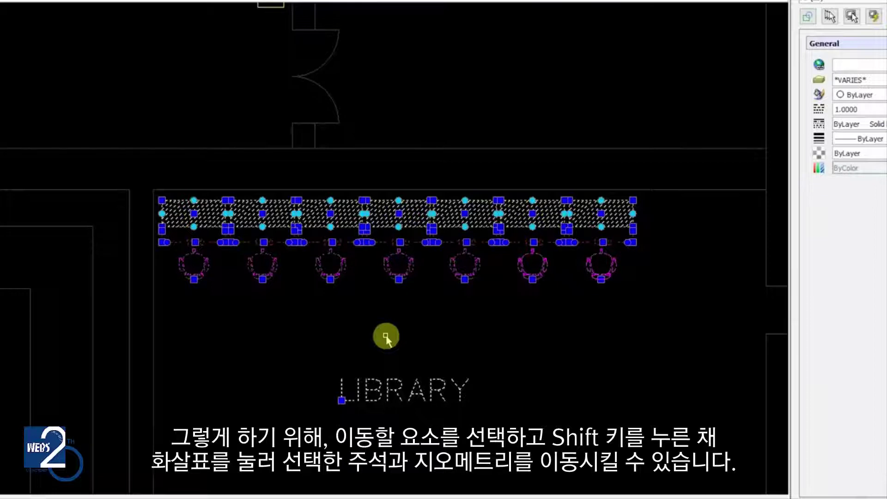
pyautogui.hotkey('shift', 'Right')
pyautogui.hotkey('shift', 'Right')
pyautogui.hotkey('shift', 'Right')
pyautogui.hotkey('shift', 'Right')
pyautogui.hotkey('shift', 'Right')
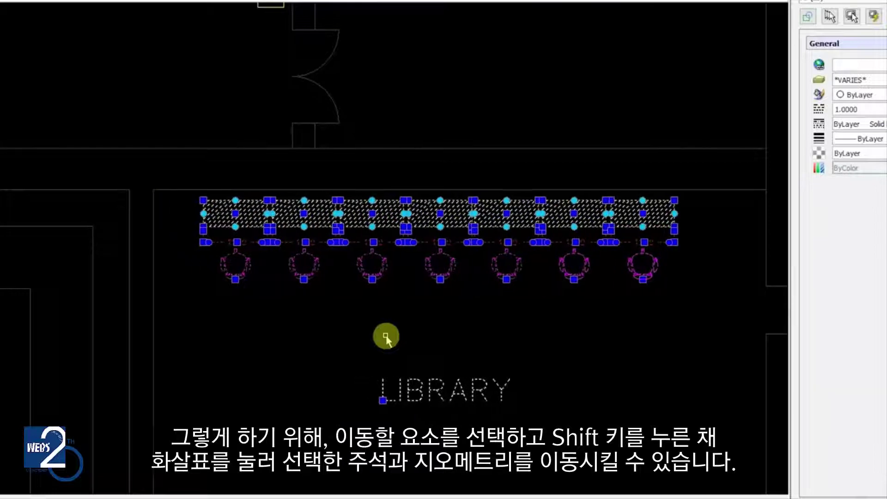
pyautogui.hotkey('shift', 'Right')
pyautogui.hotkey('shift', 'Right')
pyautogui.hotkey('shift', 'Down')
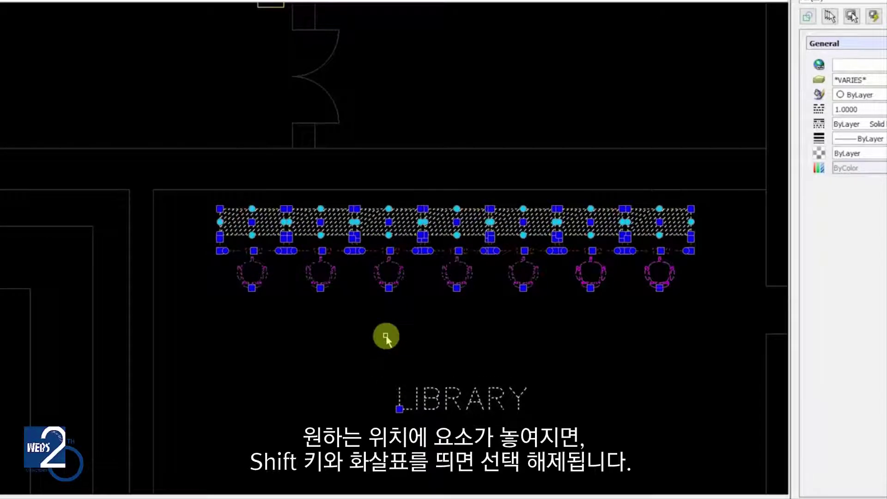
pyautogui.press('Escape')
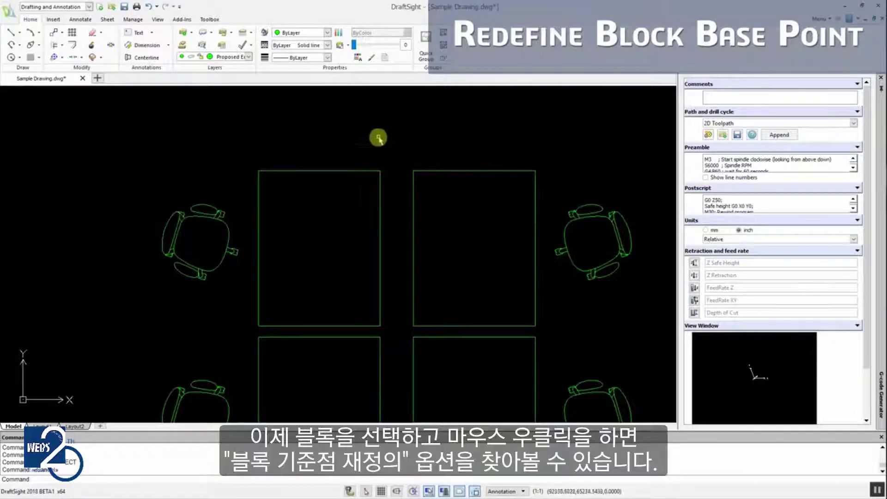
# Step: Redefine the left chair block's base point to an endpoint on the chair
pyautogui.click(215, 215)
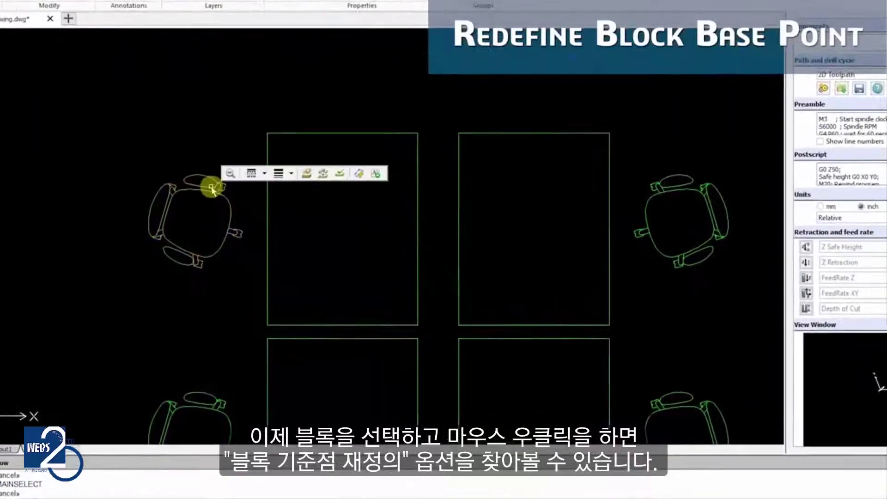
pyautogui.rightClick(212, 177)
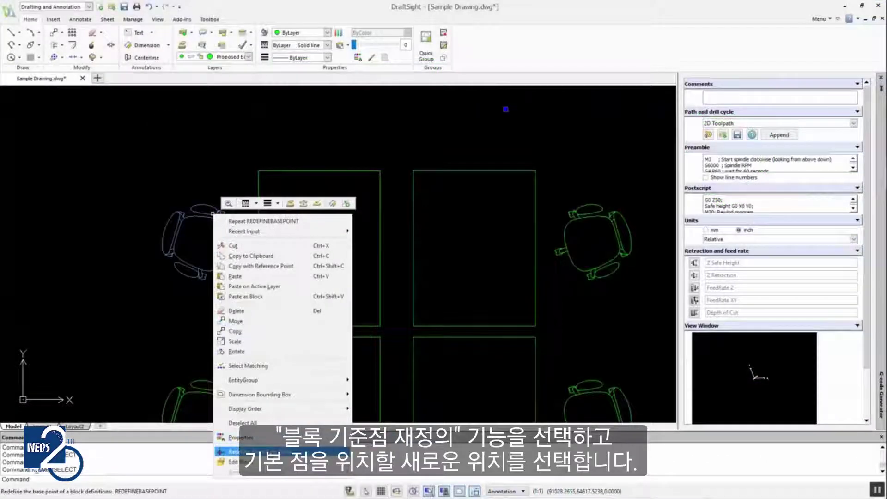
pyautogui.click(286, 439)
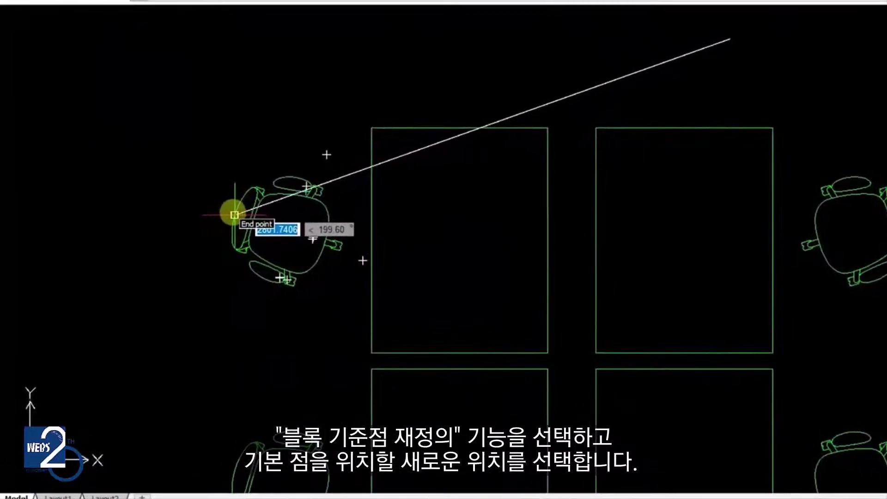
pyautogui.click(234, 215)
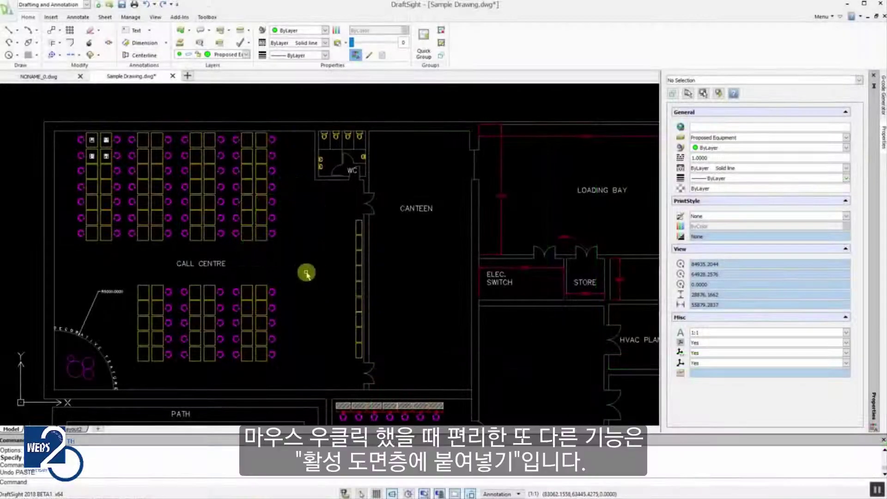
# Step: Copy a call-centre desk-and-chair group to the clipboard and paste it into the canteen
pyautogui.click(306, 273)
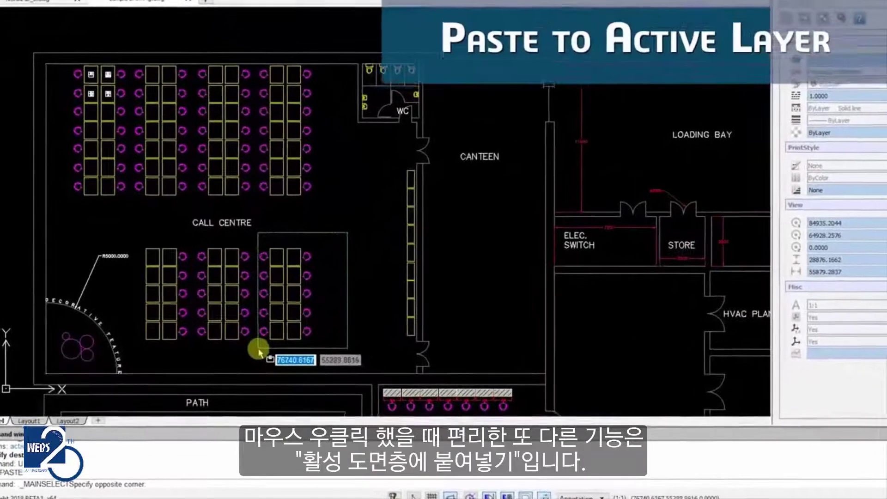
pyautogui.click(259, 352)
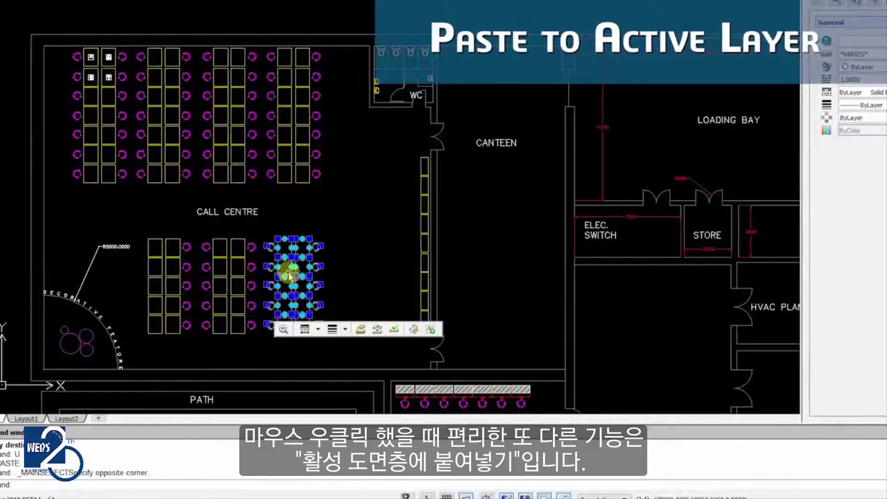
pyautogui.rightClick(290, 276)
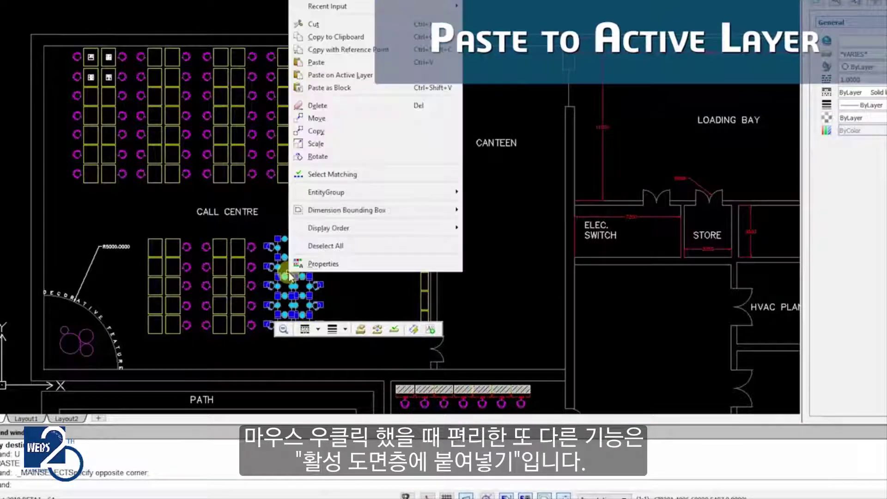
pyautogui.click(348, 37)
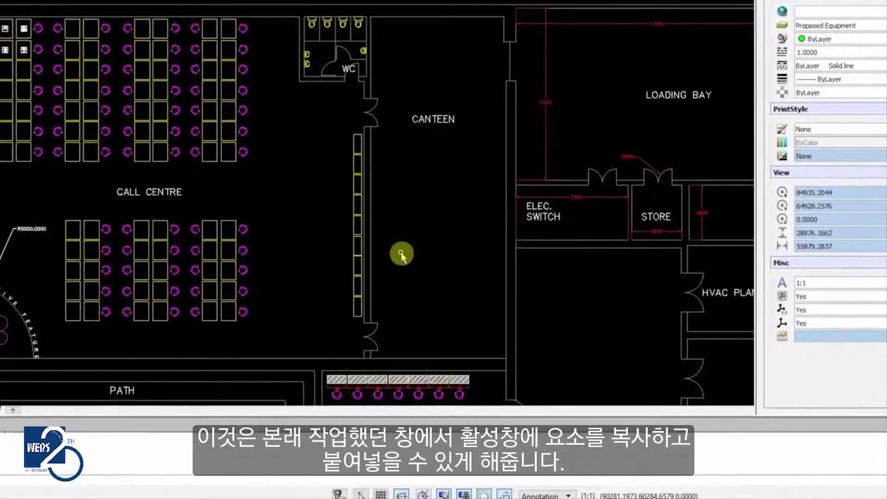
pyautogui.rightClick(385, 256)
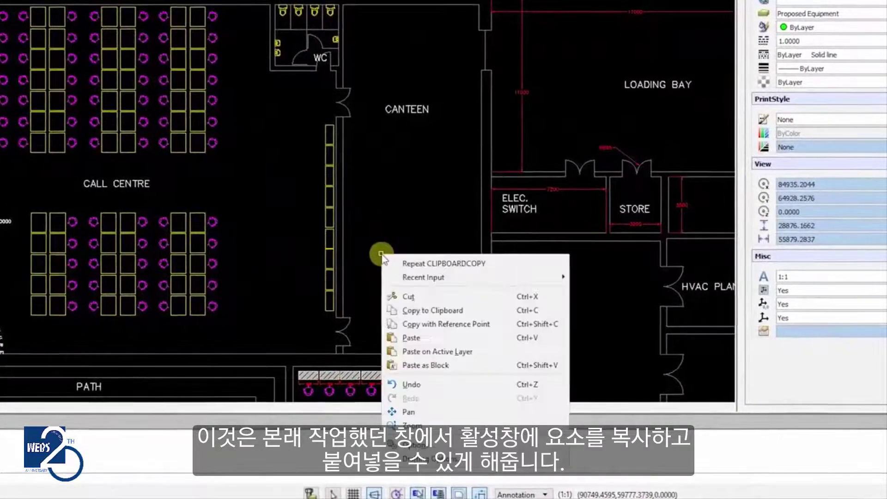
pyautogui.click(422, 354)
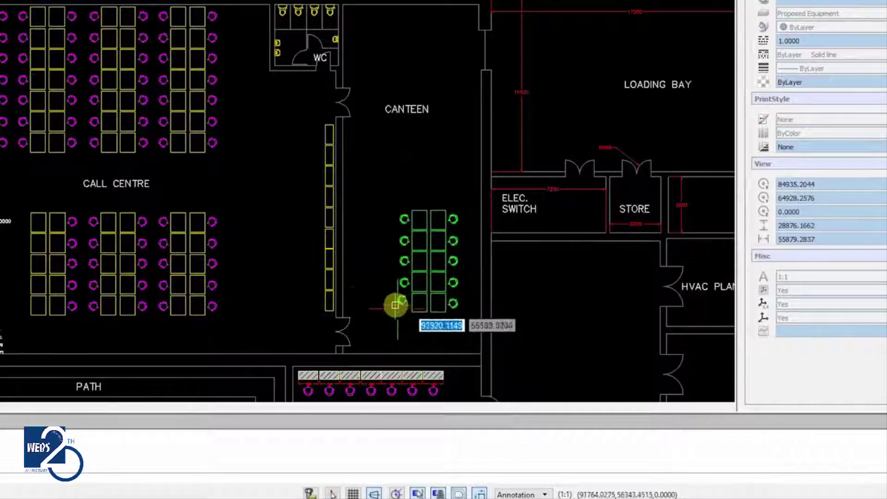
pyautogui.click(380, 286)
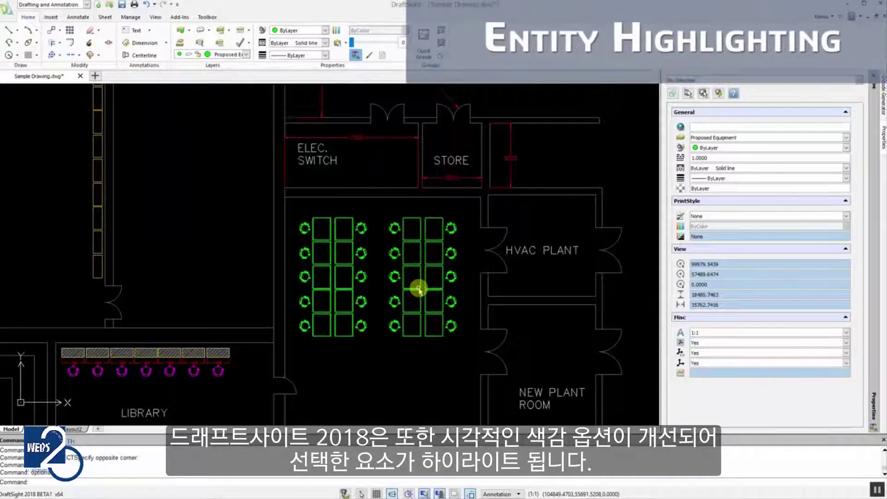
# Step: Window-select the canteen desks, clear the selection, then select the desk block to show its blue highlight
pyautogui.click(429, 357)
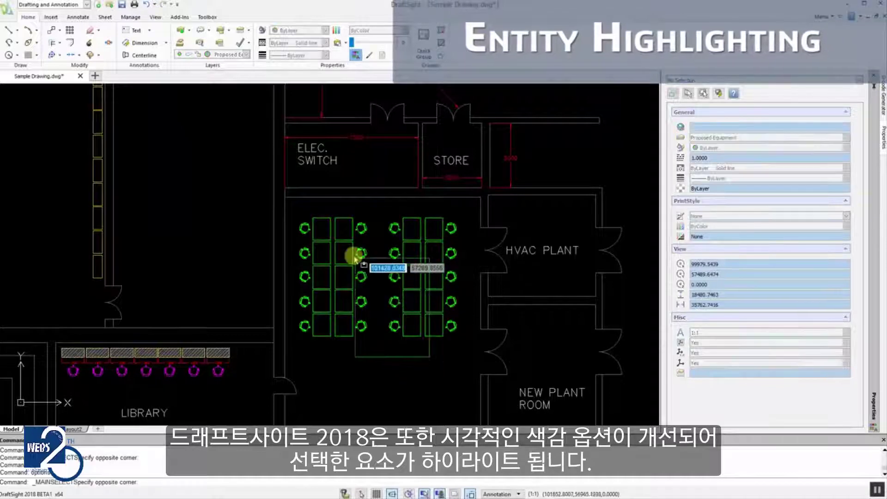
pyautogui.click(334, 212)
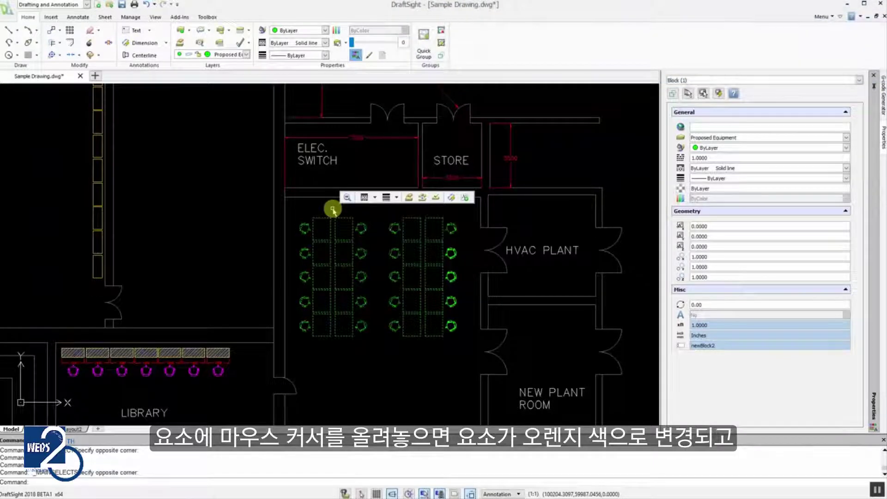
pyautogui.press('Escape')
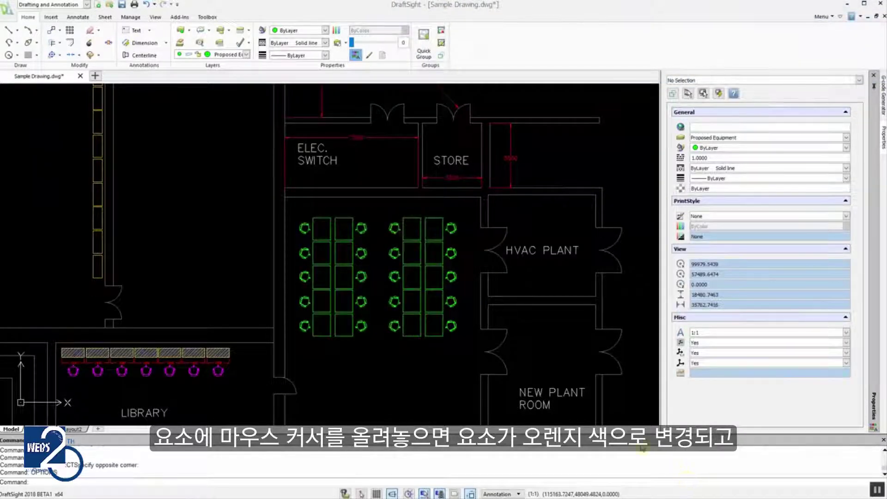
pyautogui.click(442, 333)
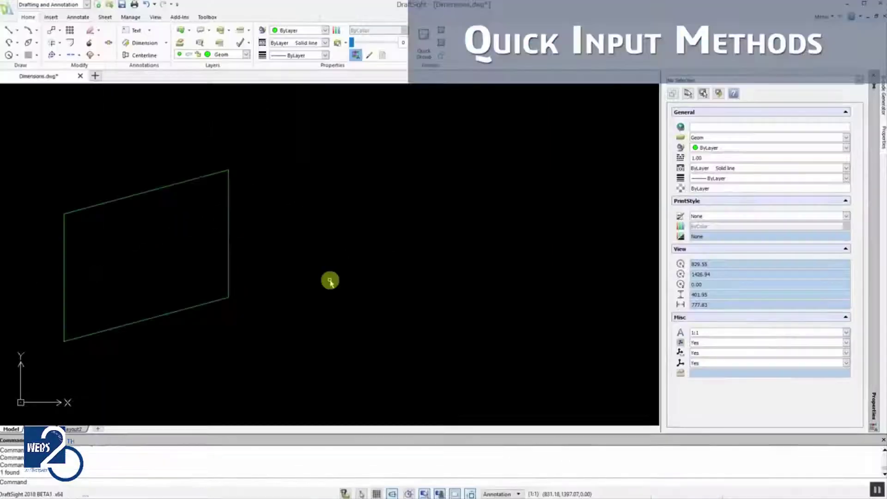
# Step: Start a line from a picked point and draw a 150-unit side at 90°
pyautogui.write('l')
pyautogui.press('Return')
pyautogui.click(345, 296)
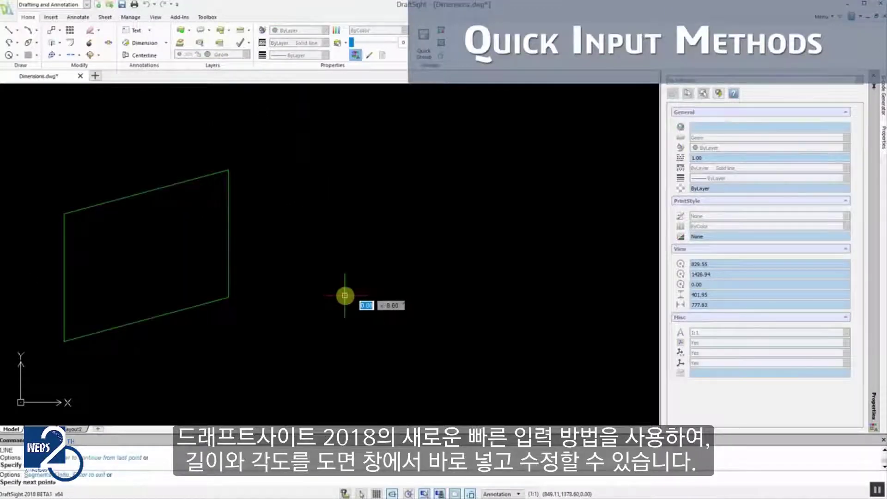
pyautogui.write('150')
pyautogui.press('Tab')
pyautogui.write('90')
pyautogui.press('Return')
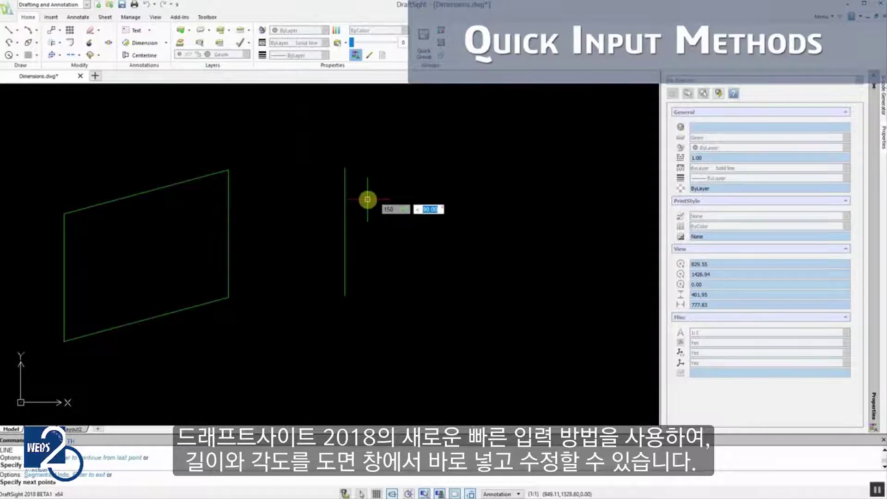
# Step: Draw the 200-unit side at 15° and the 150-unit side, then close the parallelogram
pyautogui.write('200')
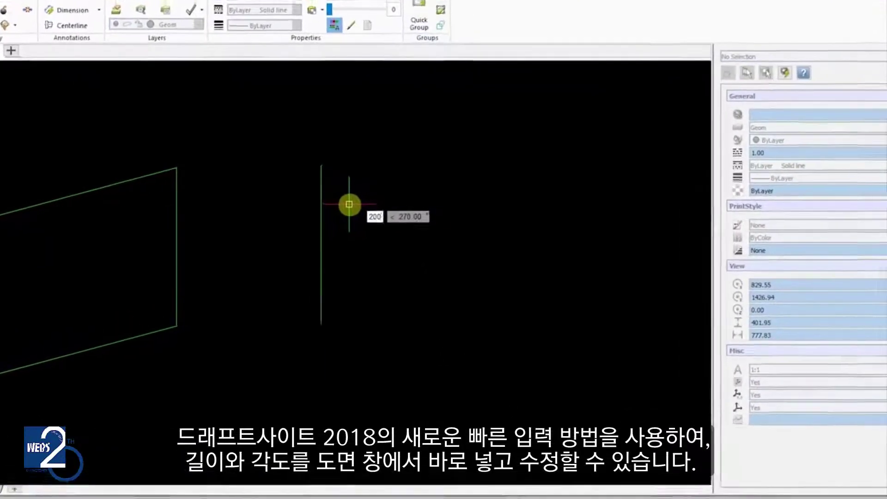
pyautogui.press('Tab')
pyautogui.write('15')
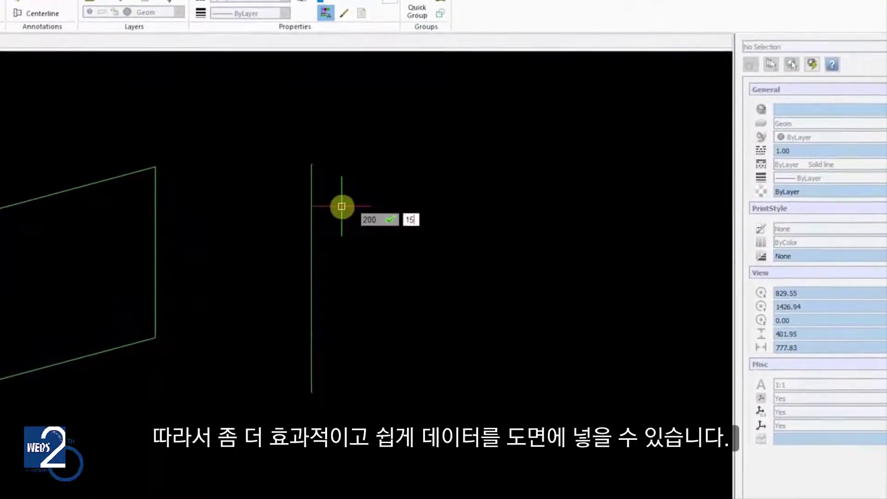
pyautogui.press('Return')
pyautogui.write('150')
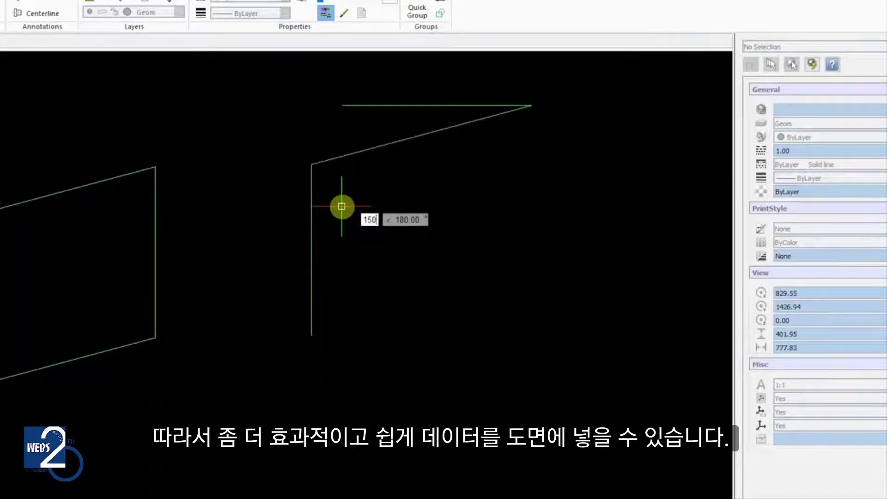
pyautogui.write('c')
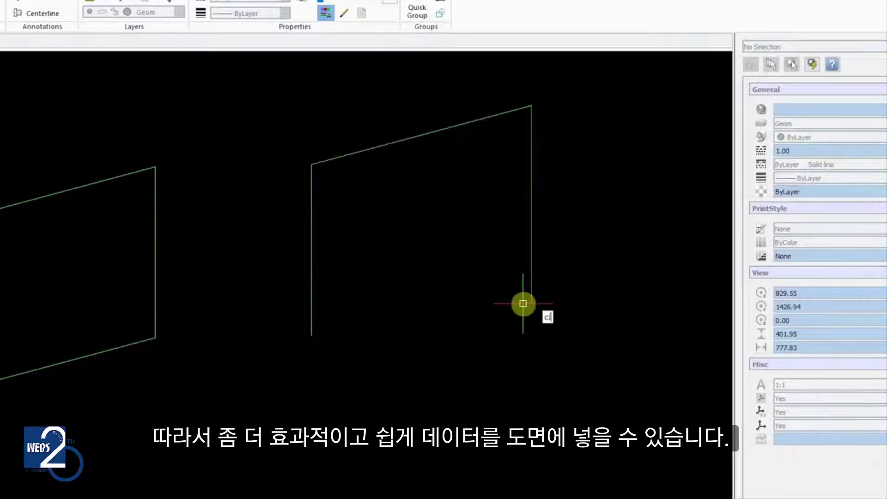
pyautogui.press('Return')
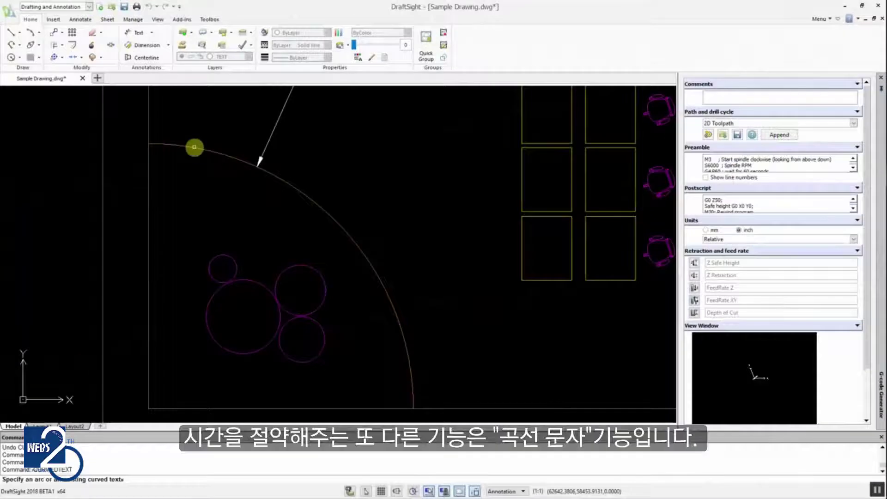
# Step: Add curved text 'DECORATIVE FEATURE' on the large arc with Fit alignment, height 200 and arc offset 100
pyautogui.click(194, 147)
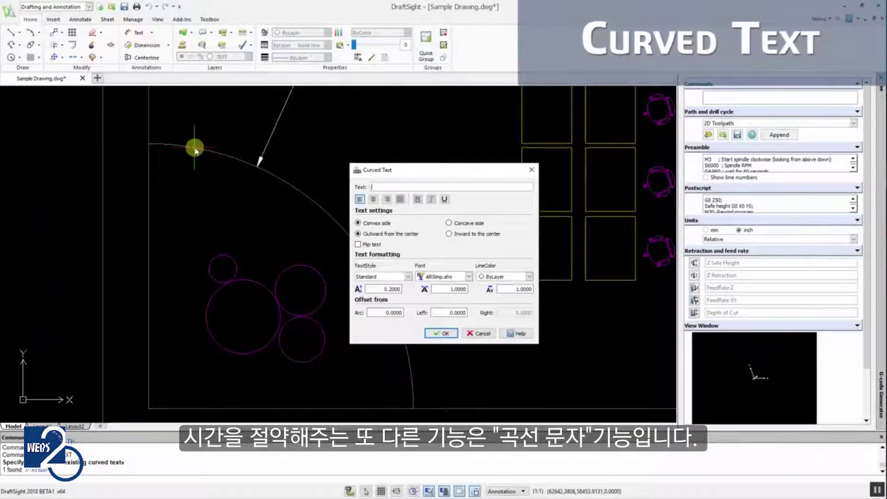
pyautogui.write('DECORATIVE FEATURE')
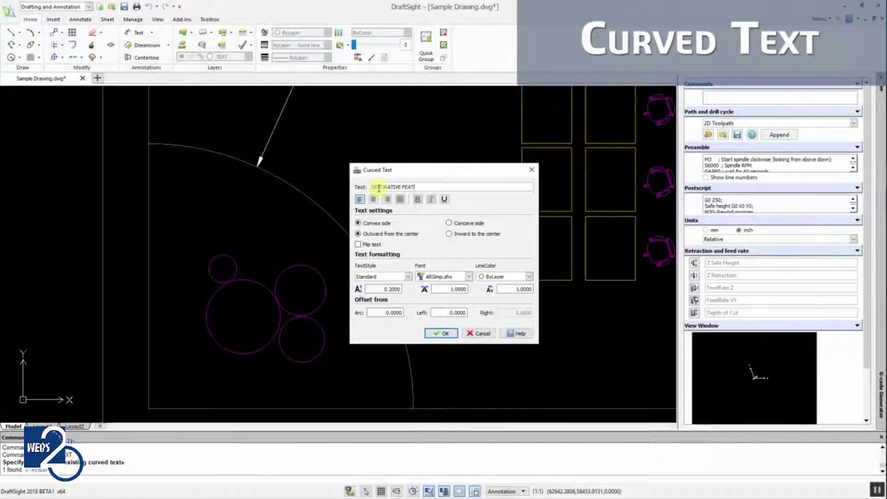
pyautogui.click(400, 199)
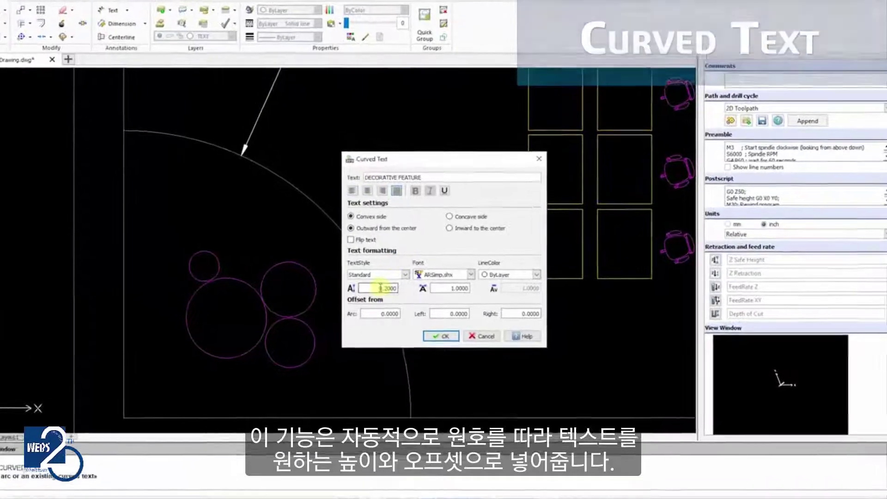
pyautogui.doubleClick(399, 288)
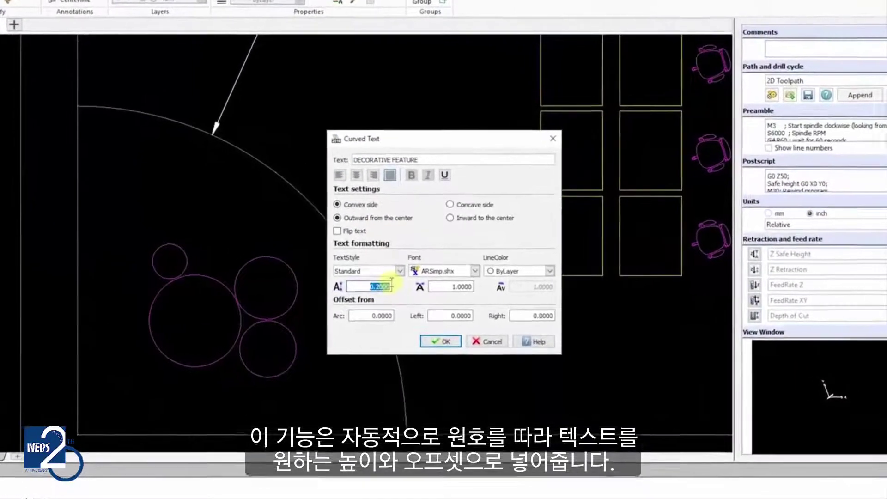
pyautogui.write('200')
pyautogui.press('Tab')
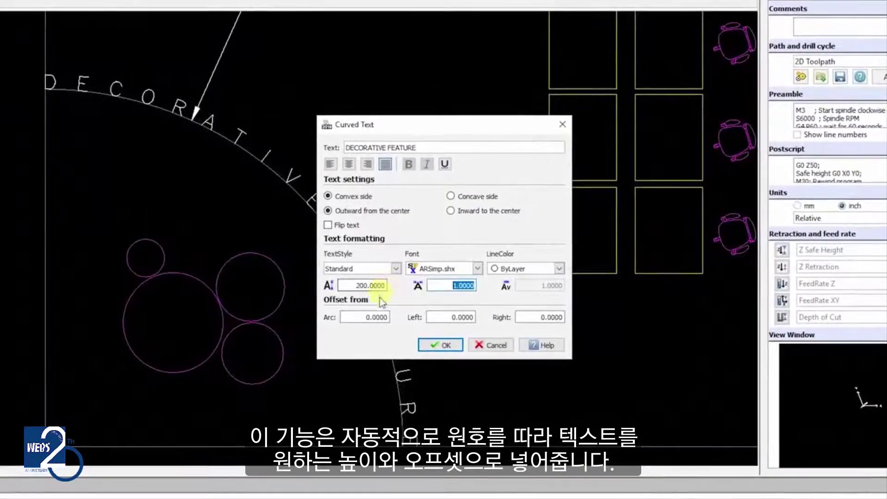
pyautogui.doubleClick(365, 317)
pyautogui.write('100')
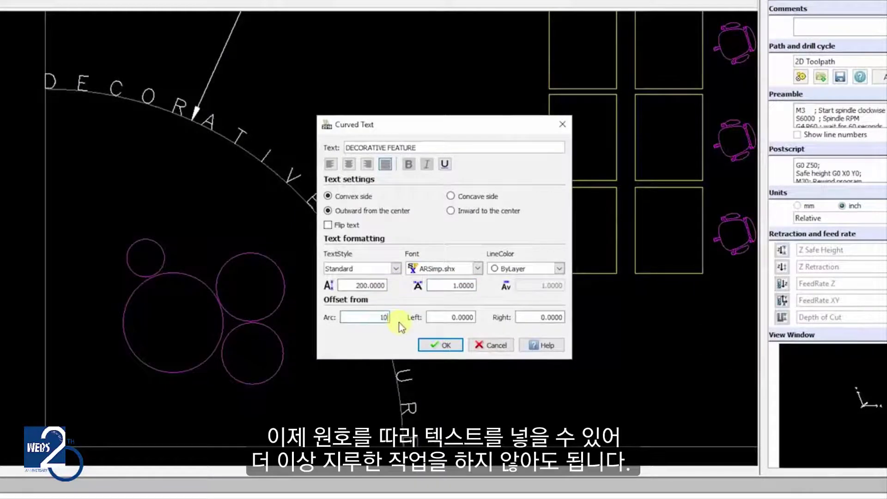
pyautogui.click(441, 345)
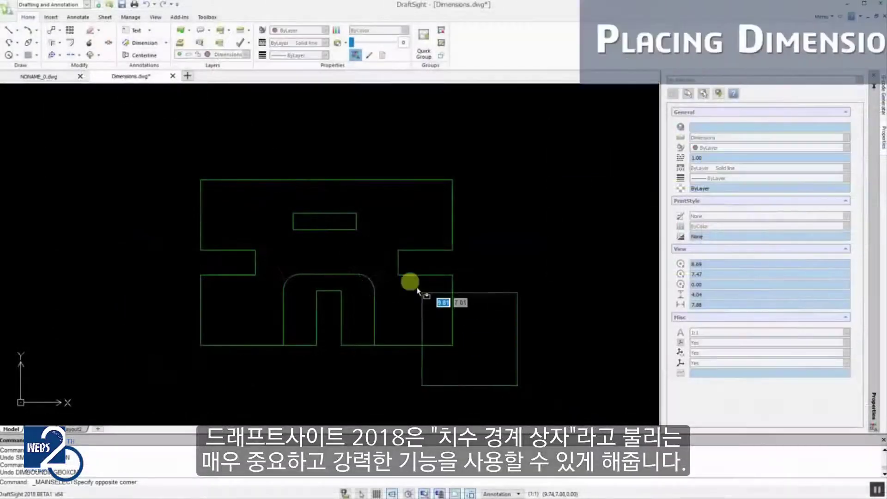
# Step: Select all entities of the notched outline and create a dimension bounding box around them
pyautogui.click(164, 138)
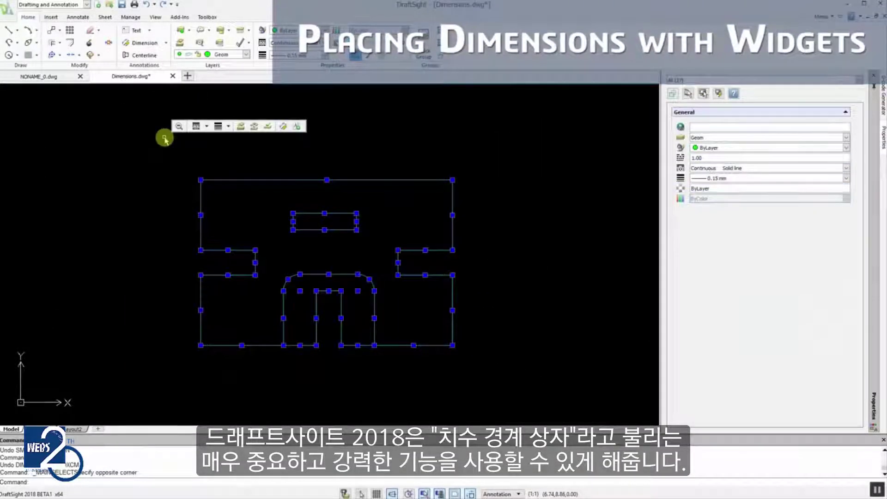
pyautogui.rightClick(165, 139)
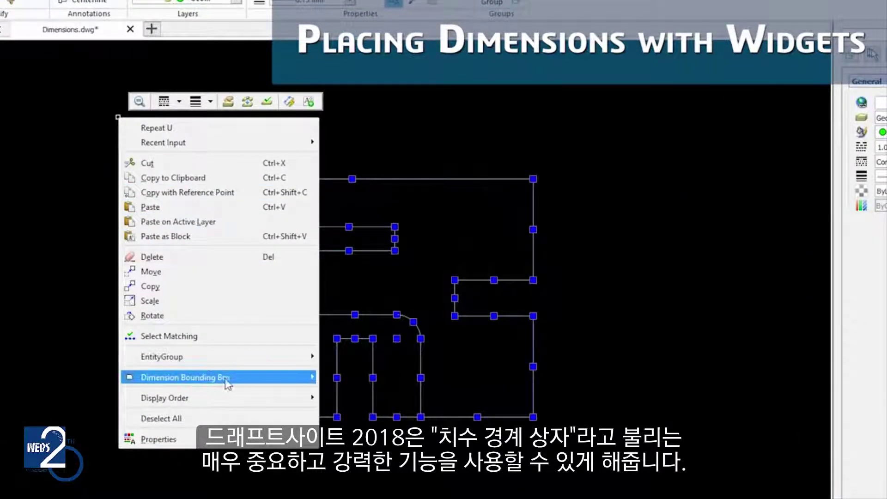
pyautogui.moveTo(250, 385)
pyautogui.click(348, 379)
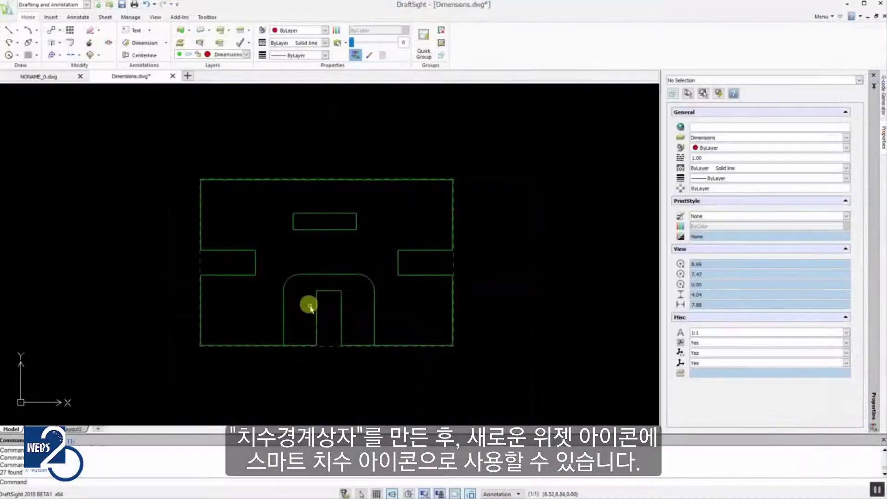
# Step: Add smart dimensions: 3.0000 overall width, 0.7500 over the small rectangle, and the corner radius
pyautogui.click(167, 44)
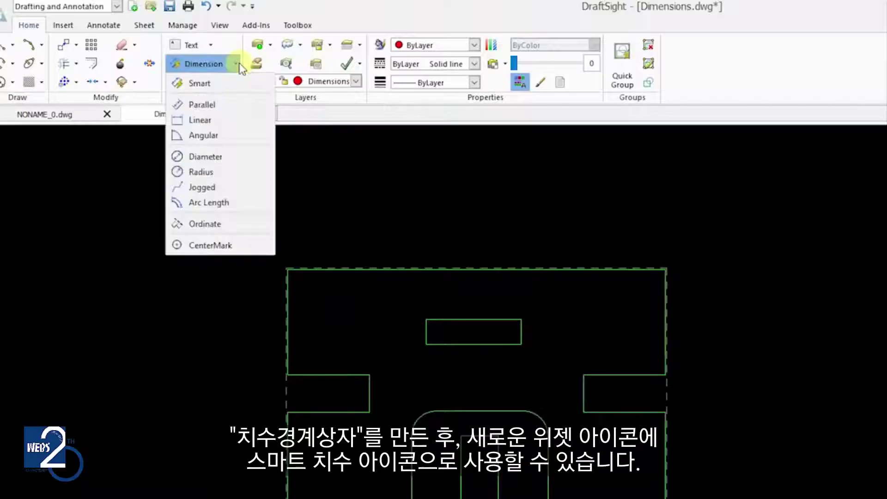
pyautogui.click(240, 84)
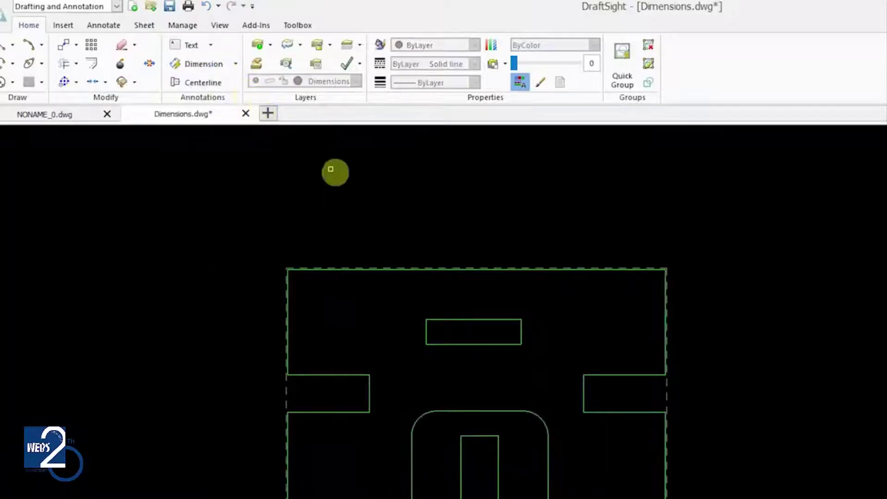
pyautogui.click(503, 272)
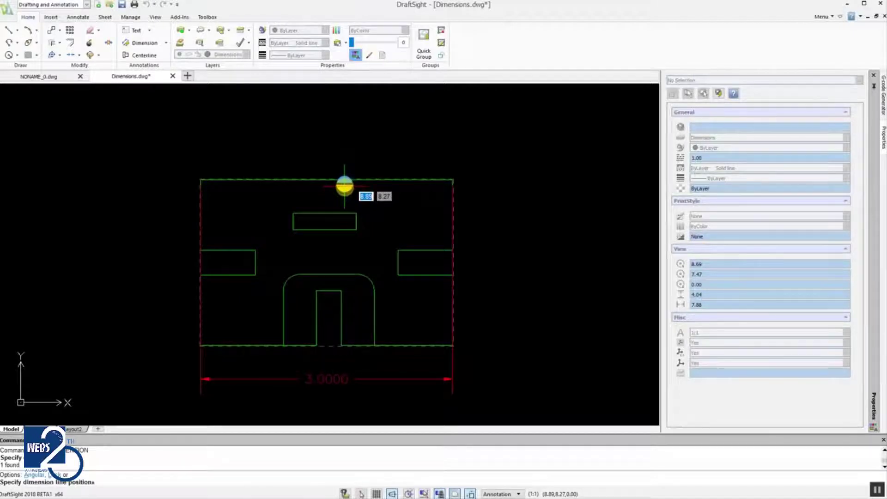
pyautogui.click(344, 182)
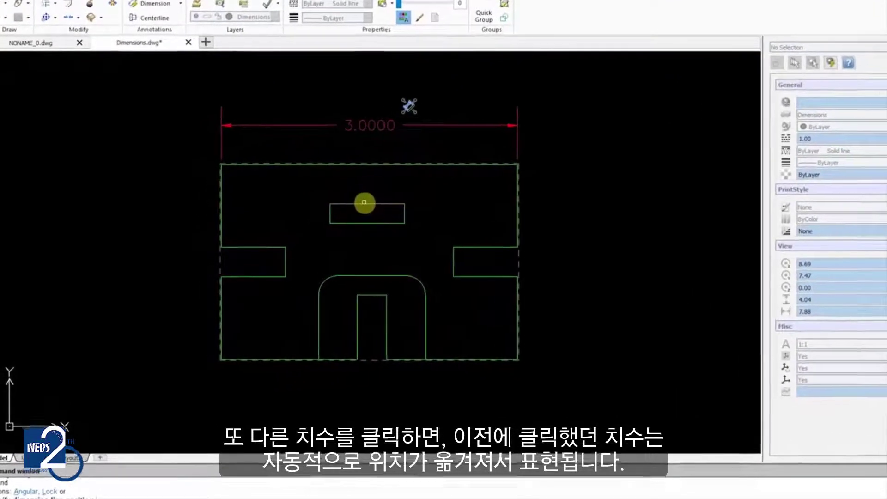
pyautogui.click(364, 203)
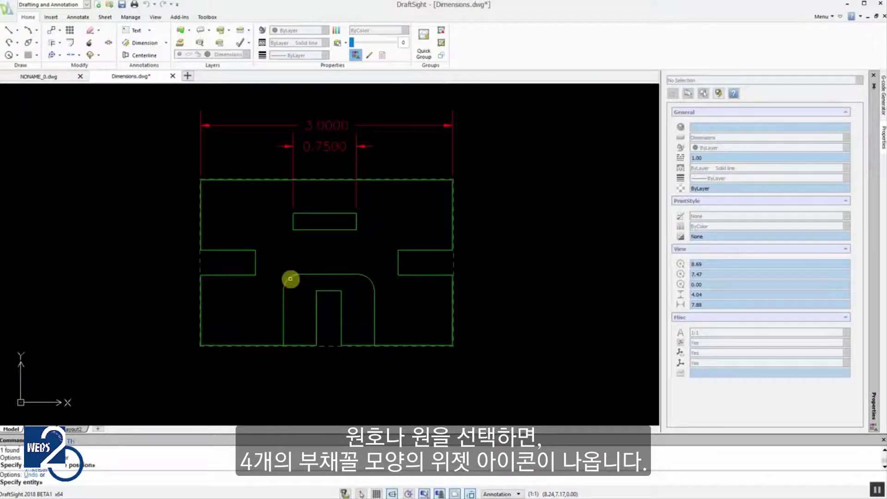
pyautogui.click(291, 279)
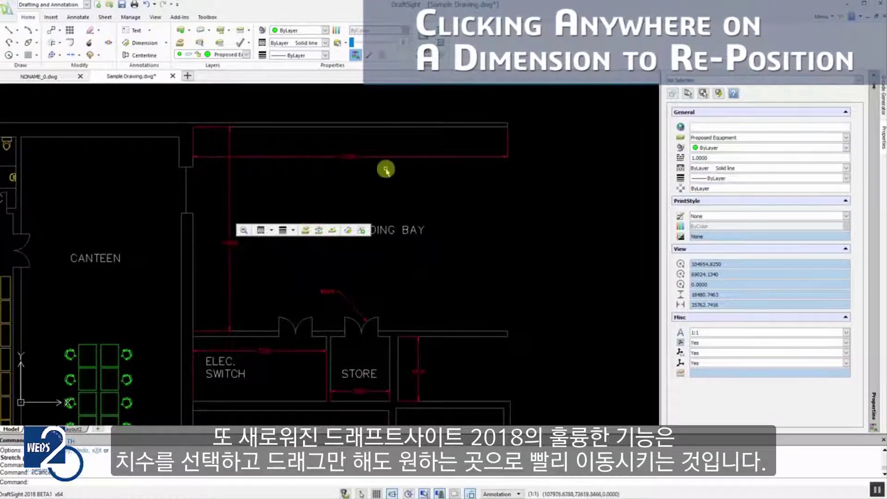
# Step: Move the 17000 loading-bay dimension up to a new position near the top wall
pyautogui.click(402, 158)
pyautogui.click(401, 158)
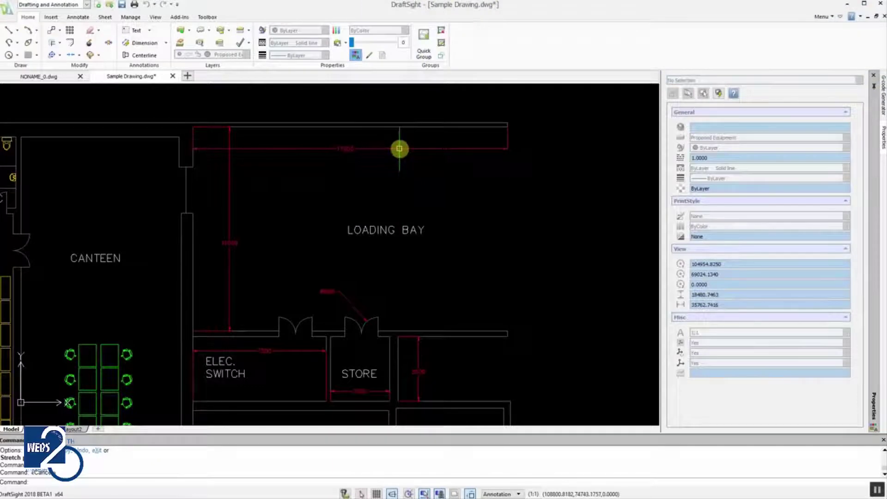
pyautogui.click(399, 148)
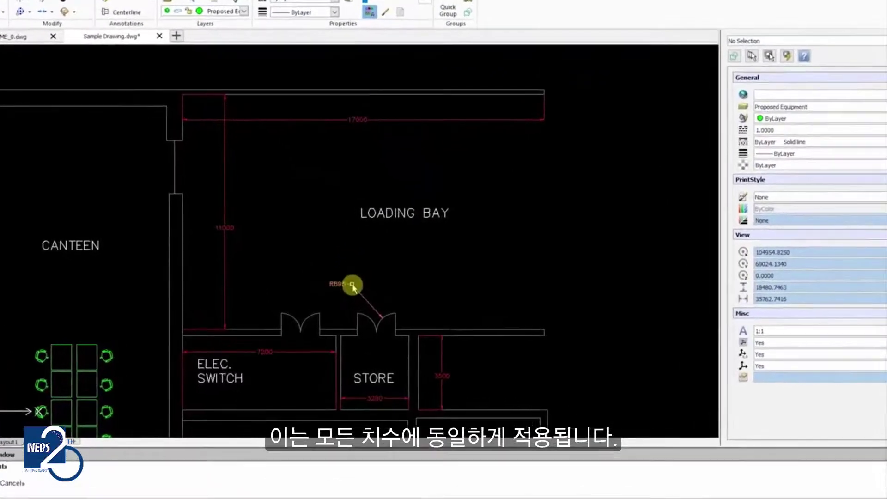